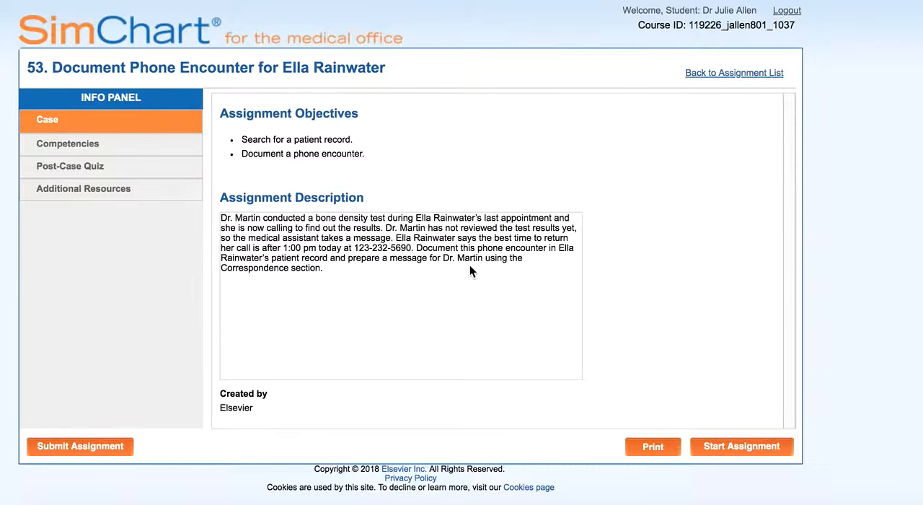
Start the assignment and open the patient's chart by searching on the last name and selecting the match
left_click(728, 447)
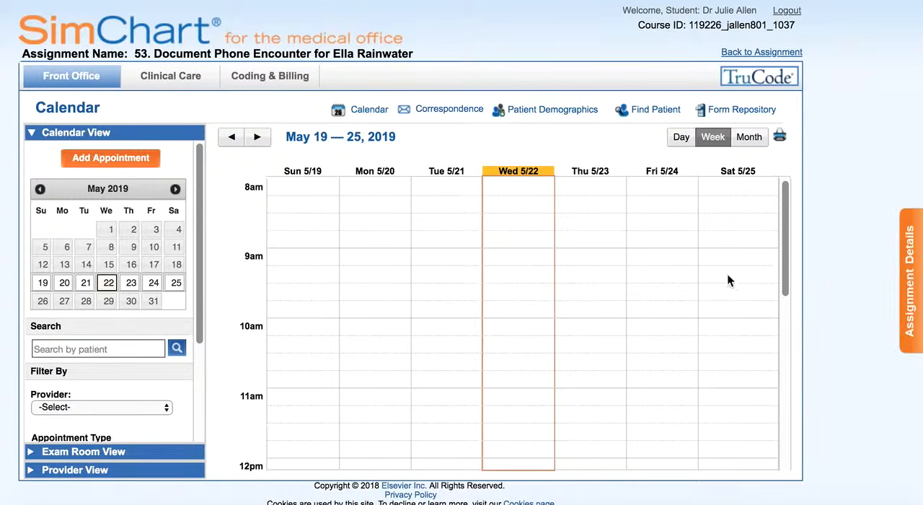
left_click(655, 115)
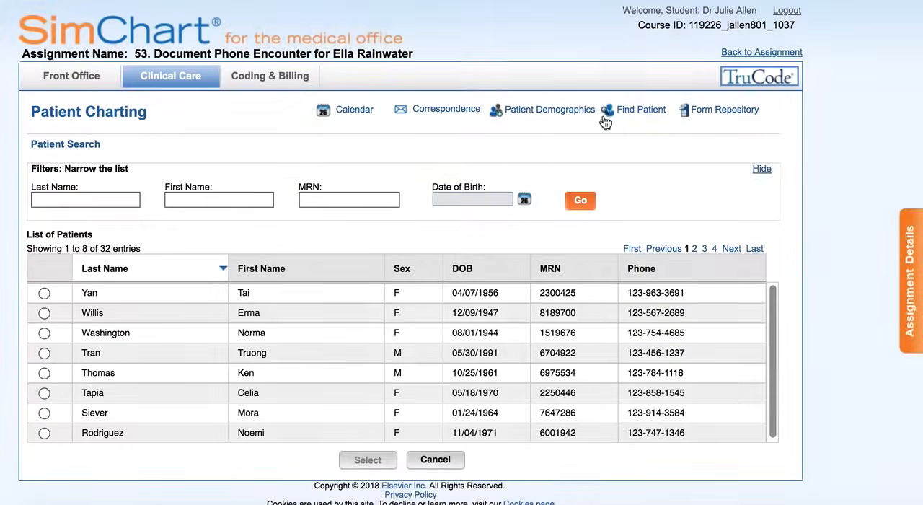
left_click(132, 195)
type("rain")
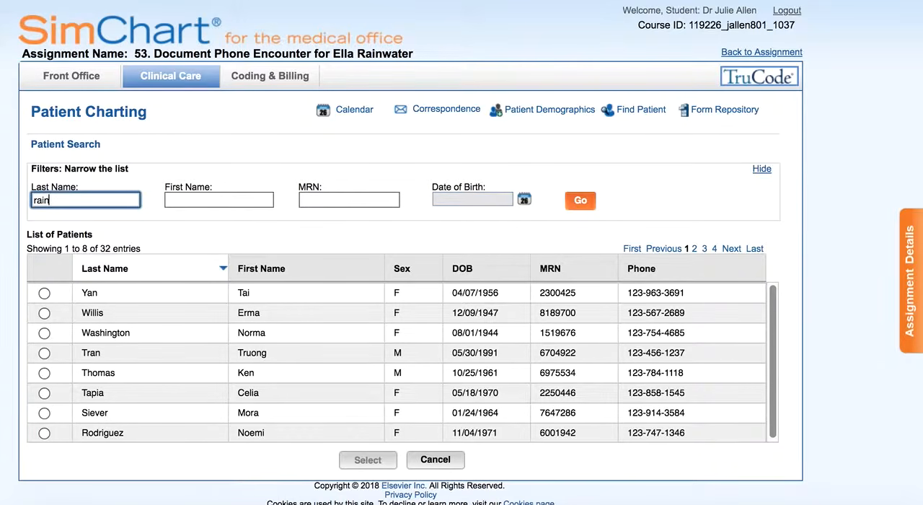
left_click(581, 200)
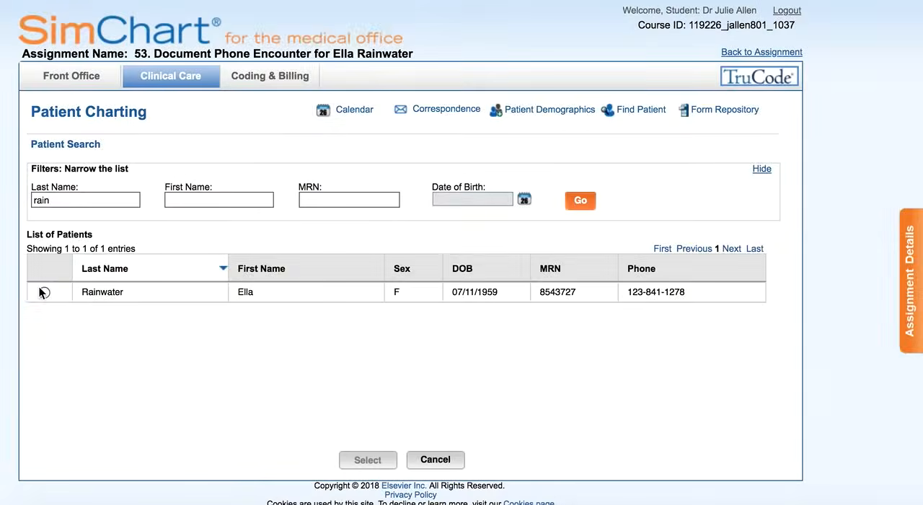
left_click(44, 292)
left_click(367, 463)
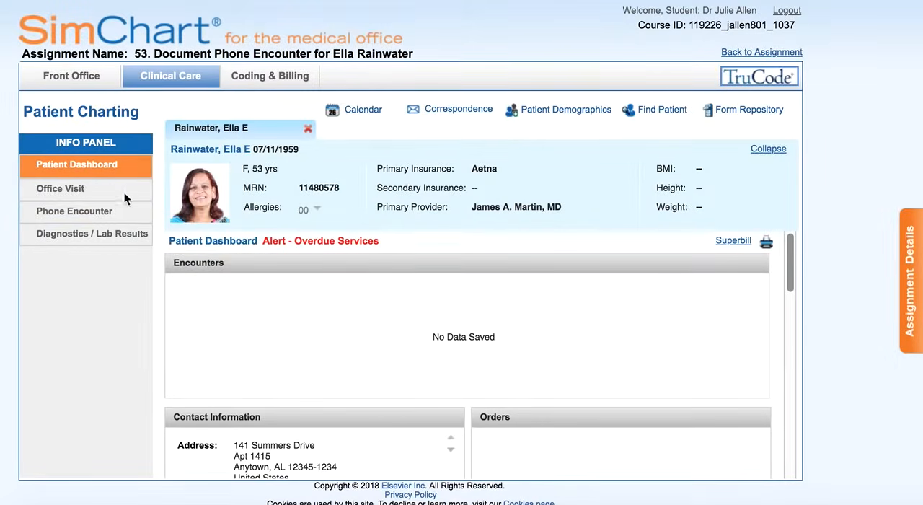
Create a new phone encounter with the patient as caller and the pasted callback message, and save it
left_click(72, 214)
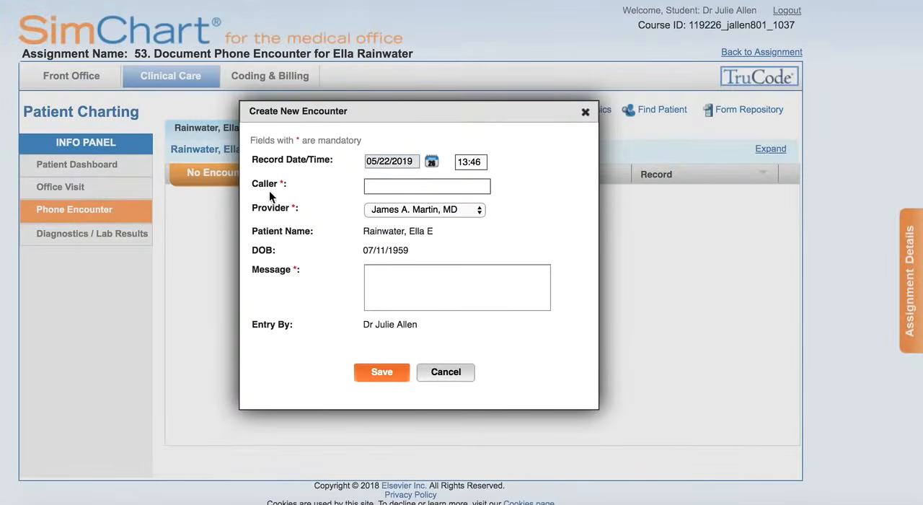
left_click(395, 187)
type("Ella Rain")
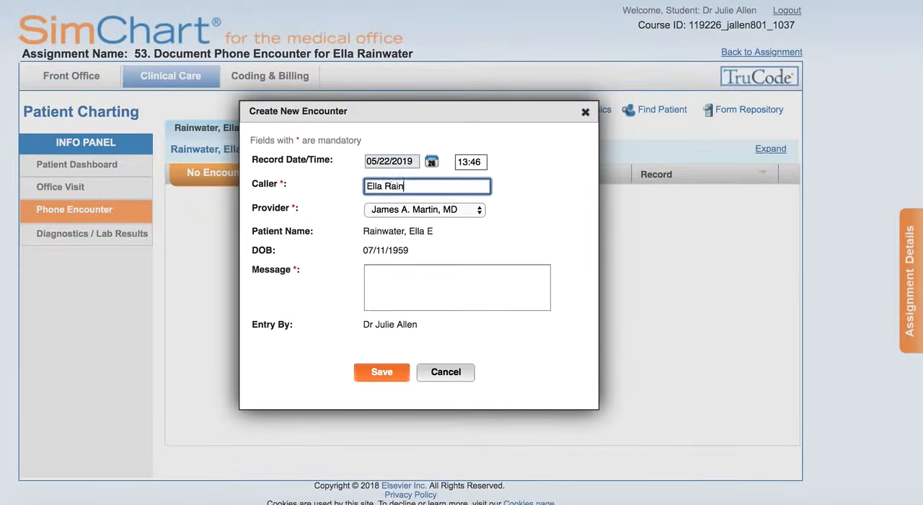
type("water")
left_click(409, 270)
type("Patient calling for bone density examination results. Ella can be reached after 1:00 PM today at 123-232-5690.")
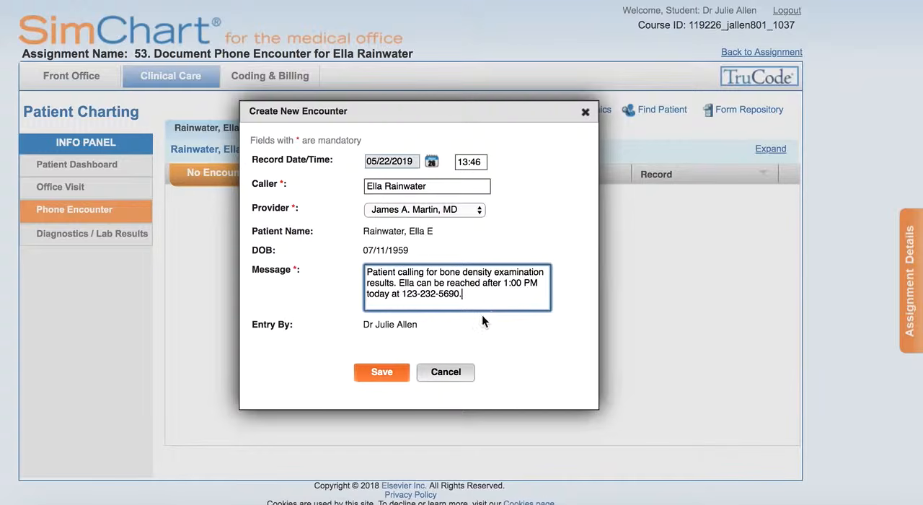
left_click(380, 373)
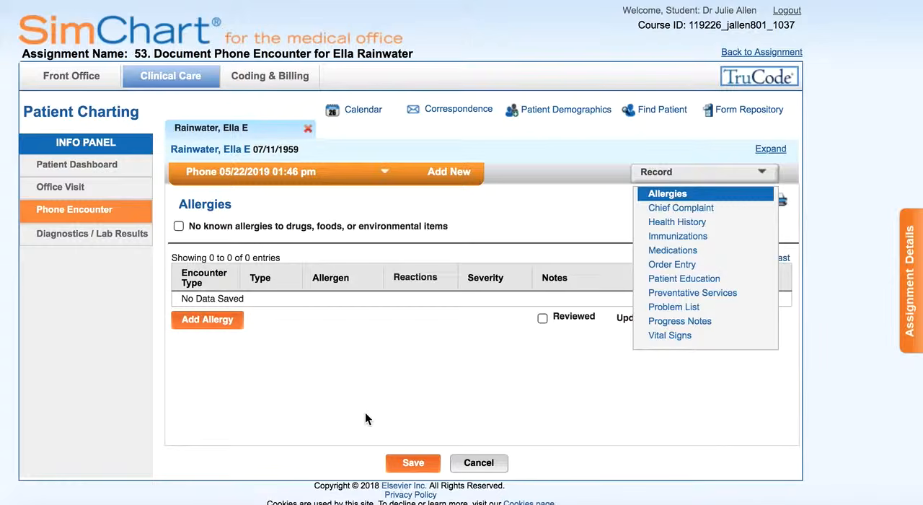
Open the Phone Messages template in Correspondence and load the patient through a patient search
left_click(363, 391)
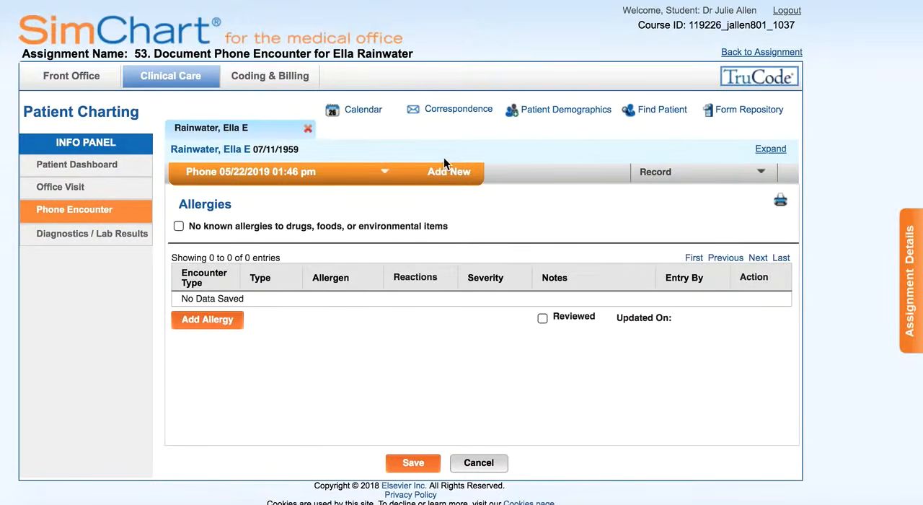
left_click(436, 110)
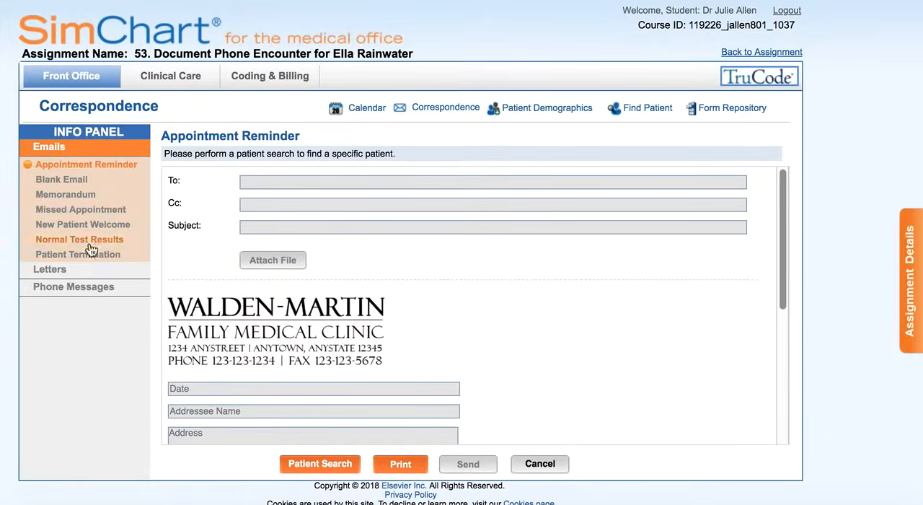
left_click(67, 292)
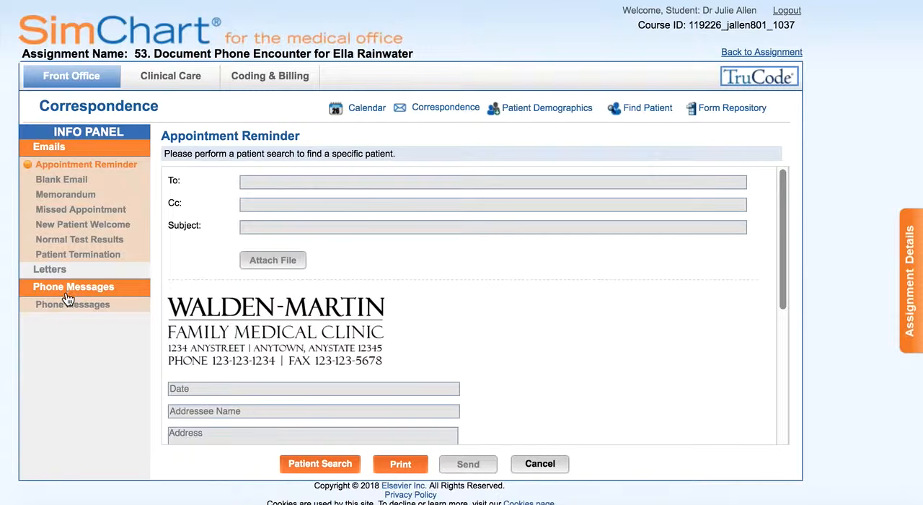
left_click(66, 304)
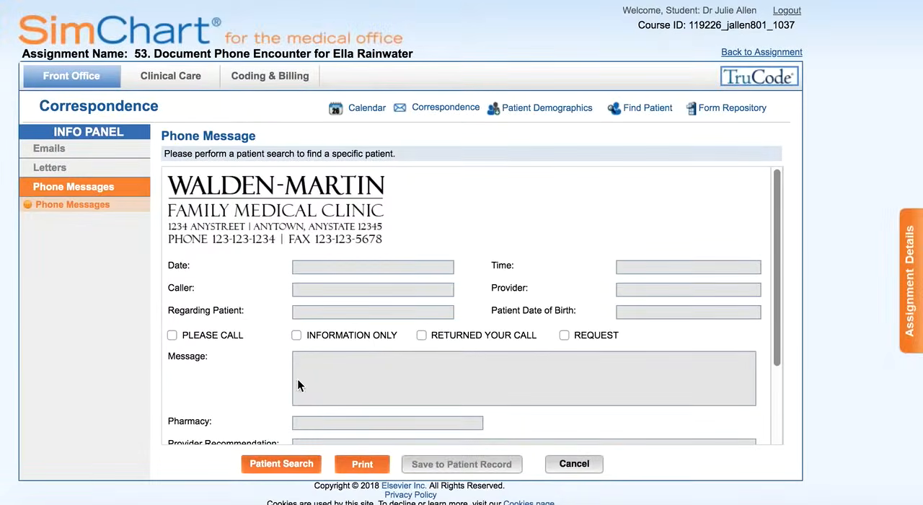
left_click(281, 463)
type("rain")
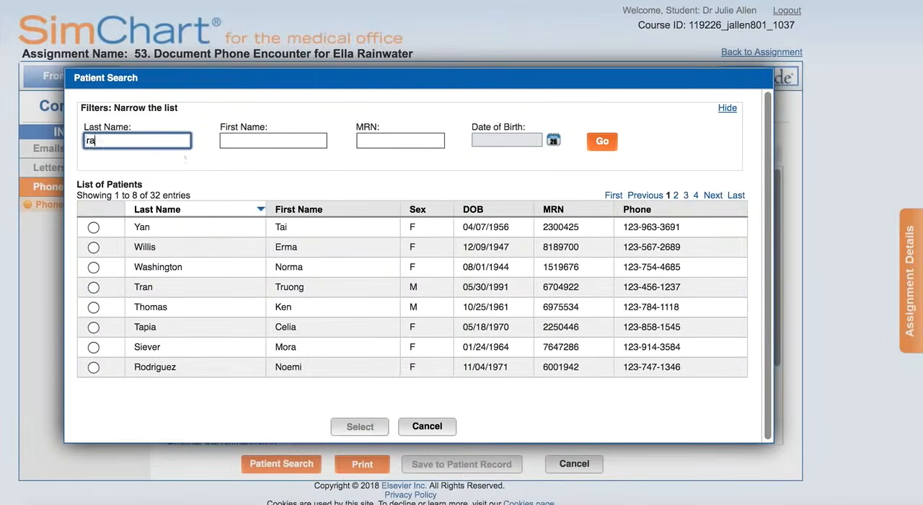
left_click(591, 141)
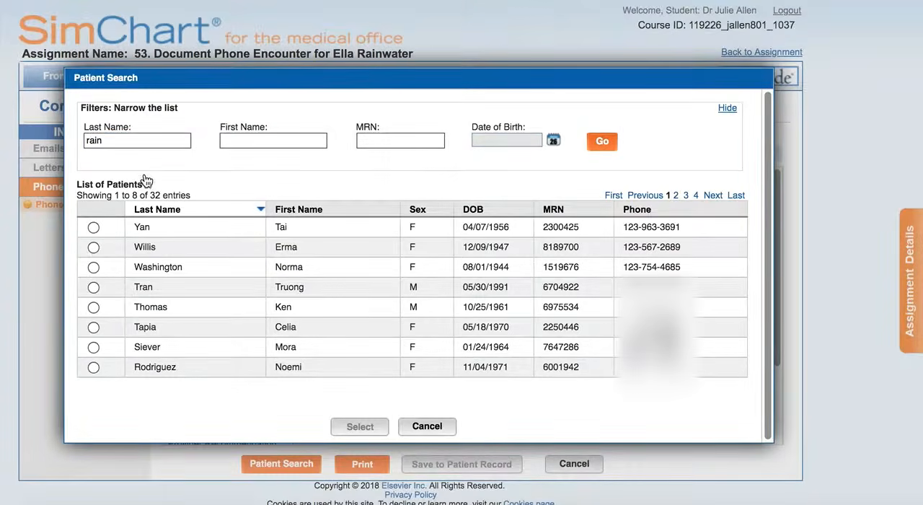
left_click(93, 227)
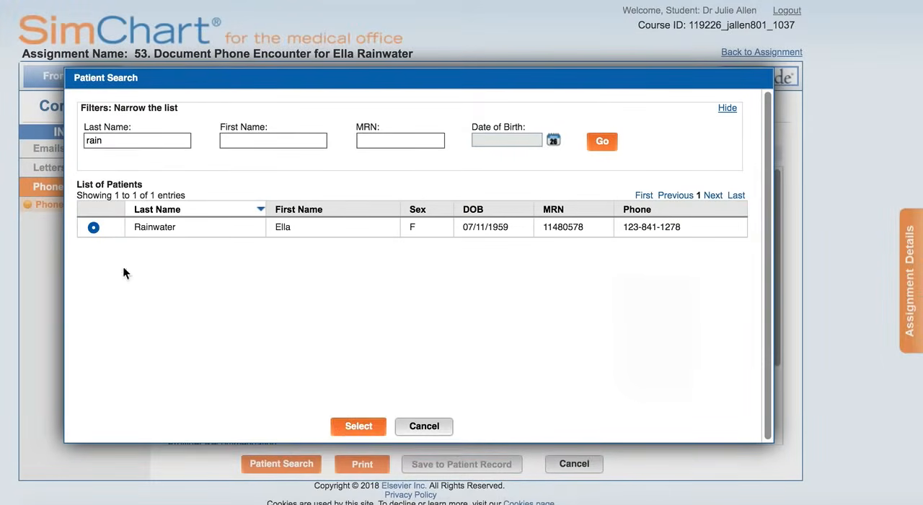
left_click(354, 427)
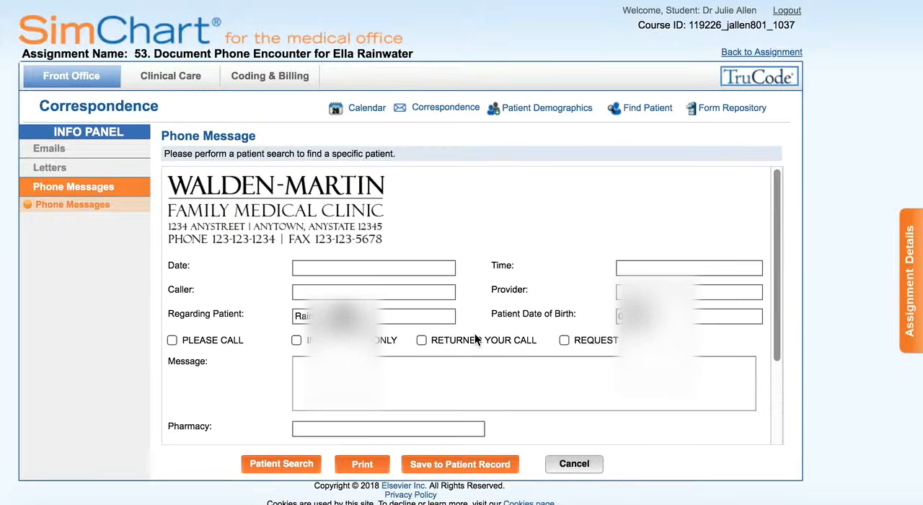
Fill in the message date as 5/22/19 and the time as 8 am
left_click(409, 269)
type("3/")
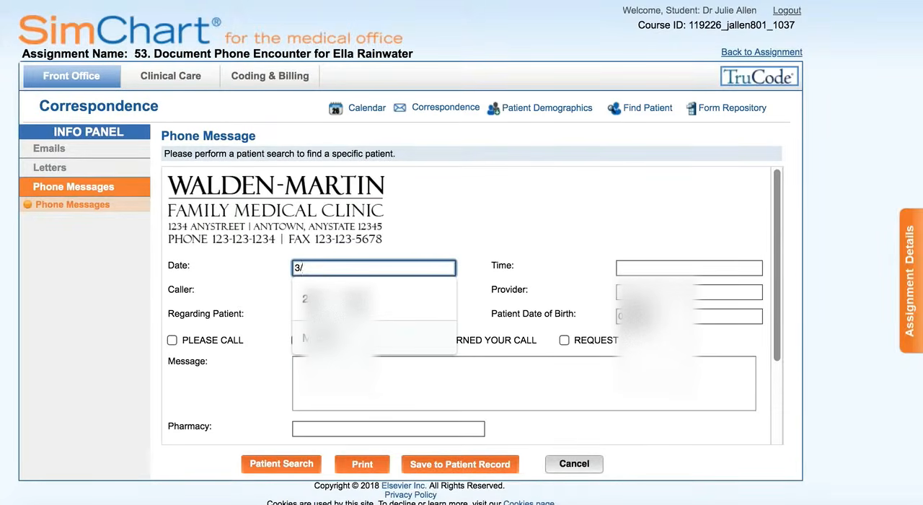
type("22/")
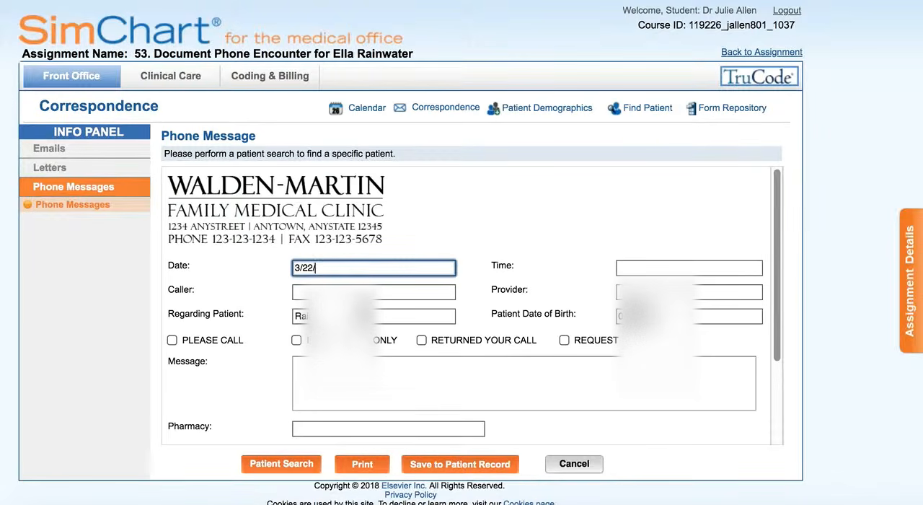
type("19")
left_click(299, 268)
key("BackSpace")
type("5")
left_click(644, 267)
type("8 am")
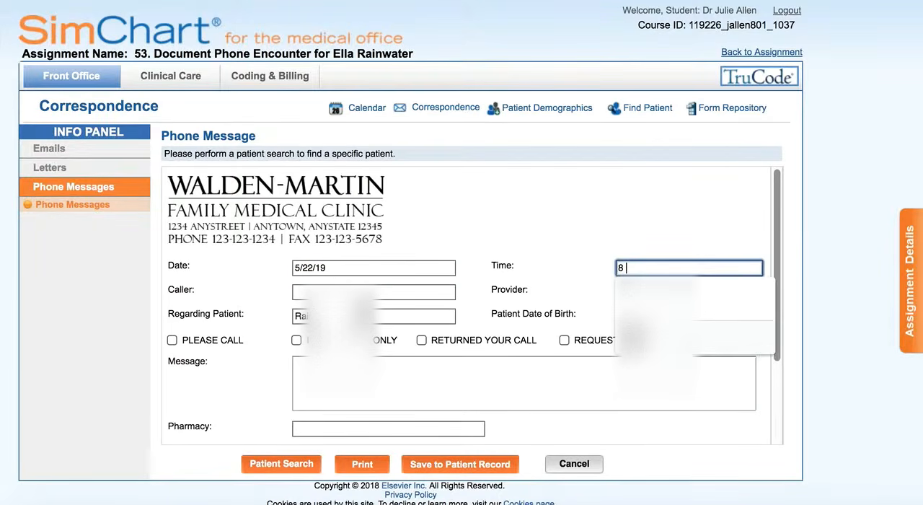
Enter the patient as the caller and pick the doctor as provider
key("Tab")
type("E")
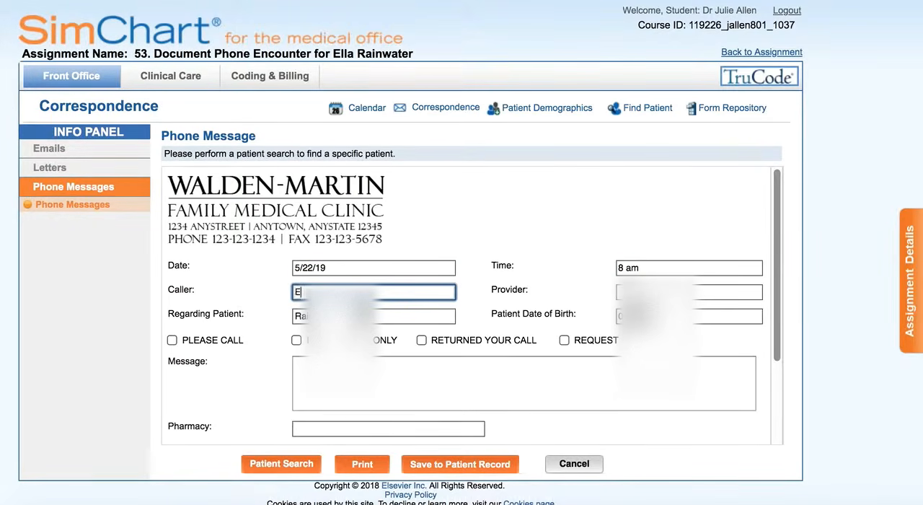
type("lla Rainwater")
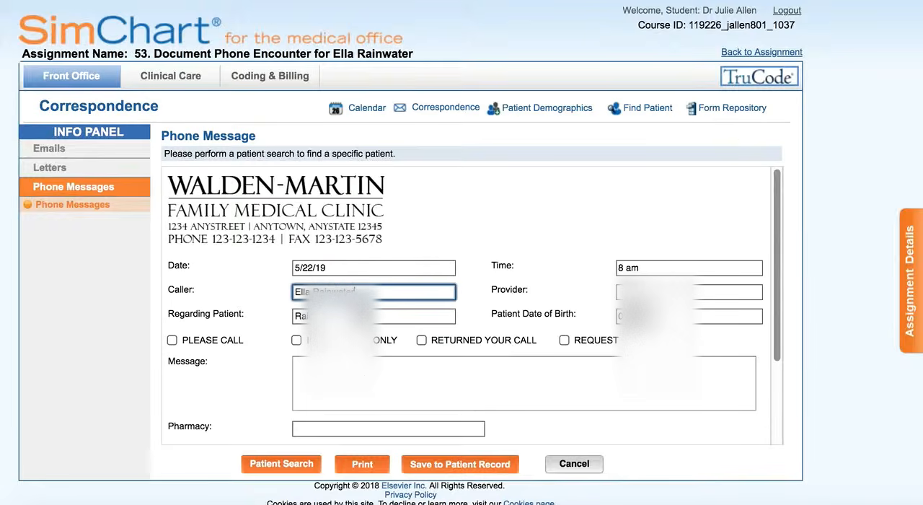
key("Tab")
type("D")
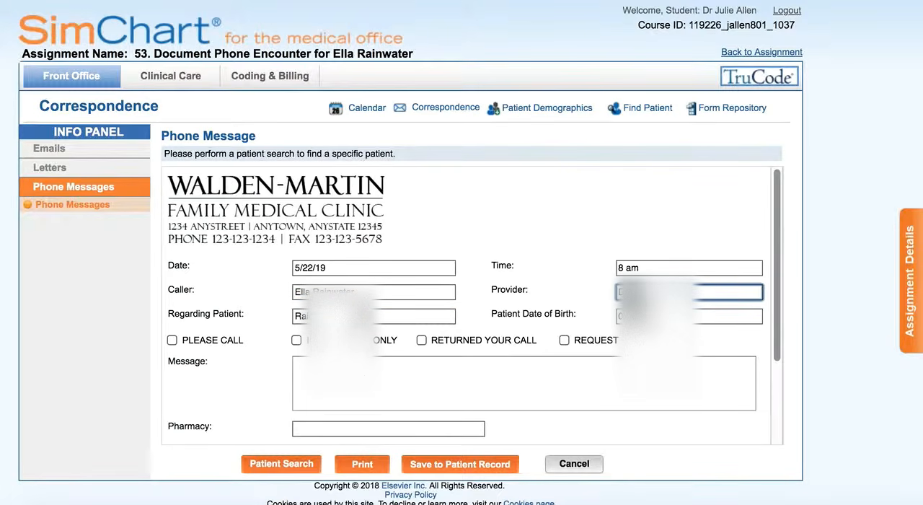
Check Please Call and paste the callback message into the message field
left_click(173, 340)
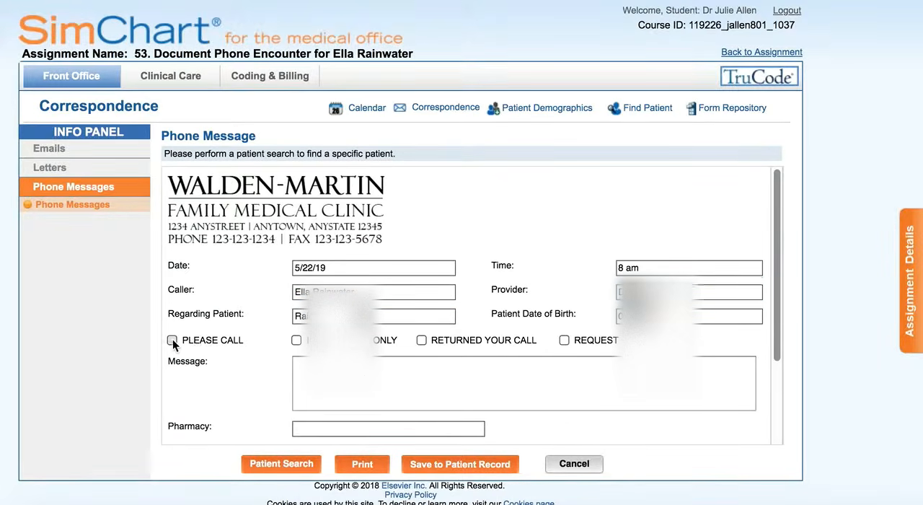
left_click(351, 381)
key("ctrl+v")
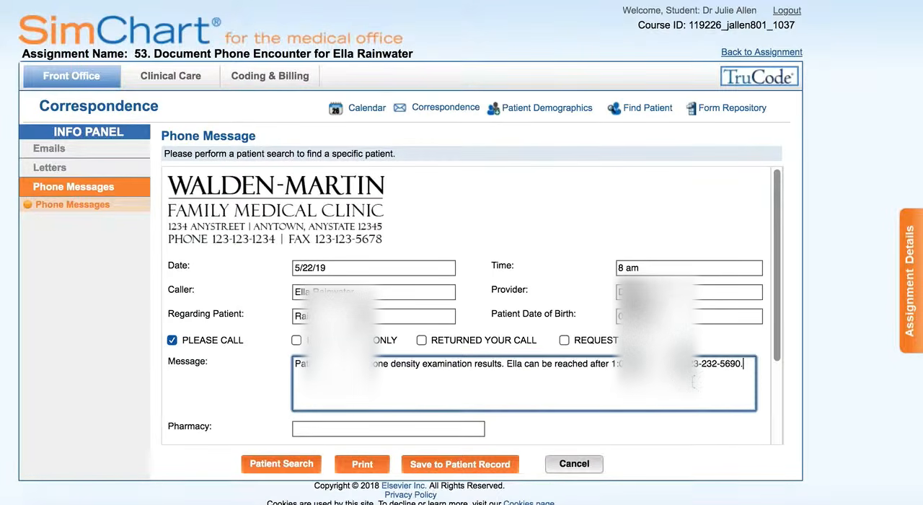
Save the phone message to the patient record with the date 05/22/2019
scroll(696, 382, "down", 3)
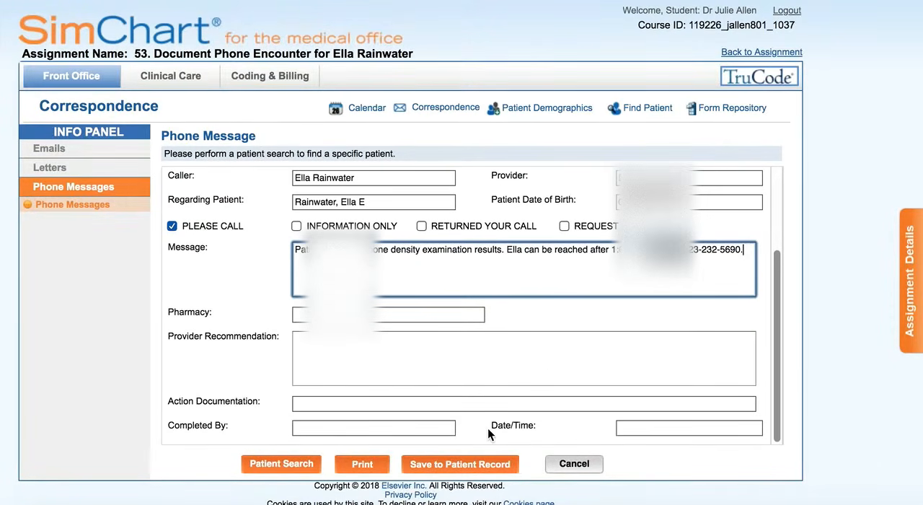
left_click(408, 463)
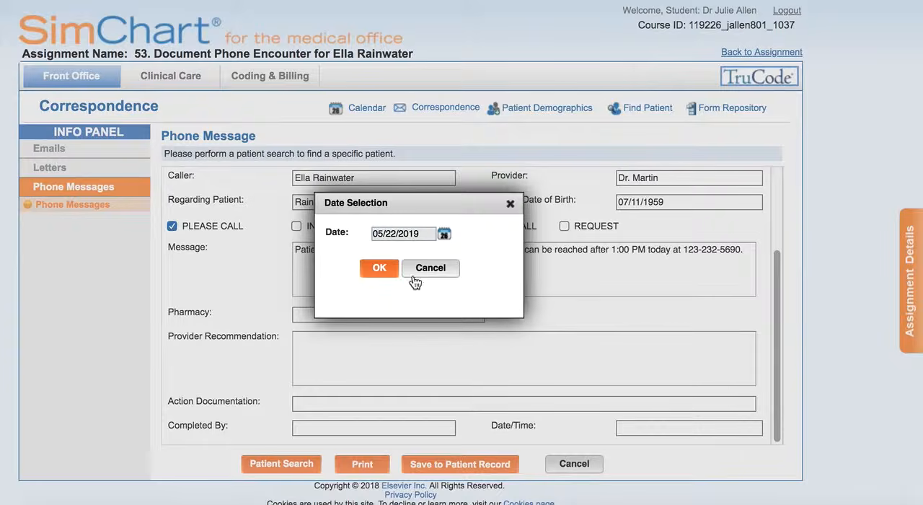
left_click(385, 269)
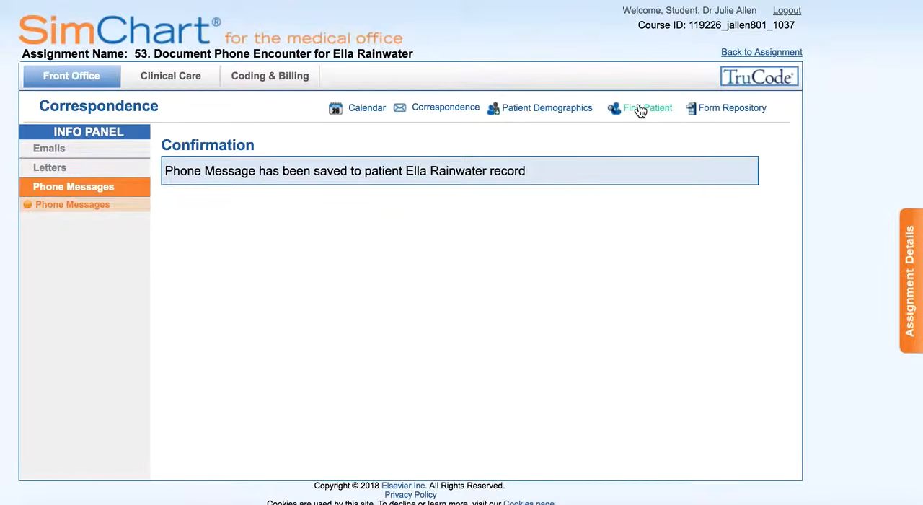
Reopen the patient's dashboard to check the encounter and correspondence, and return to the assignment list
left_click(170, 76)
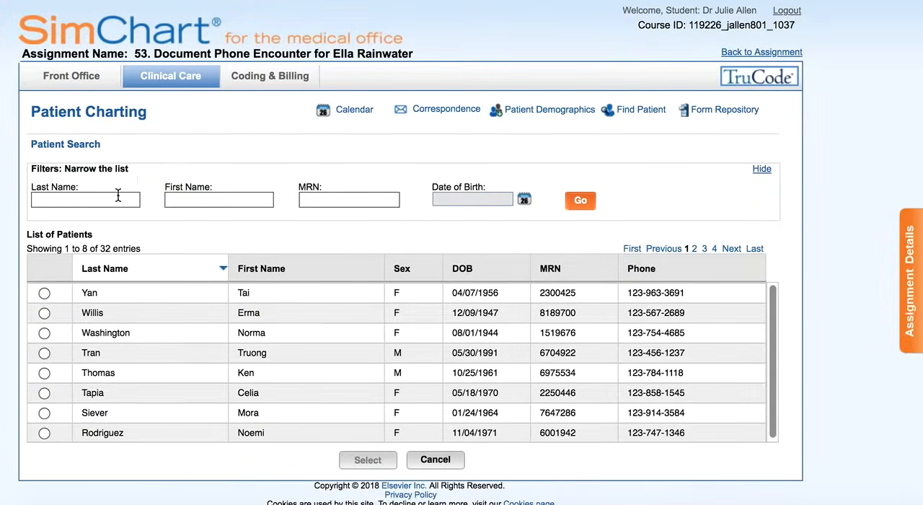
left_click(119, 195)
type("rain")
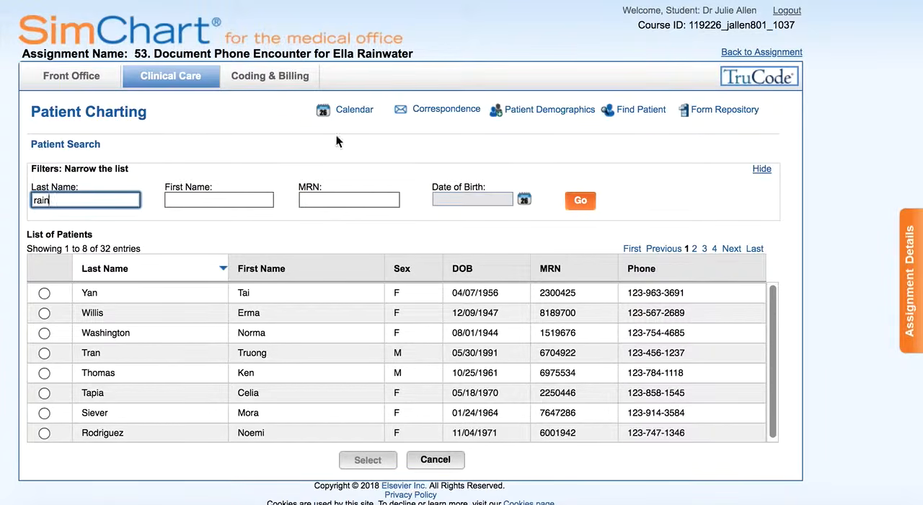
left_click(580, 198)
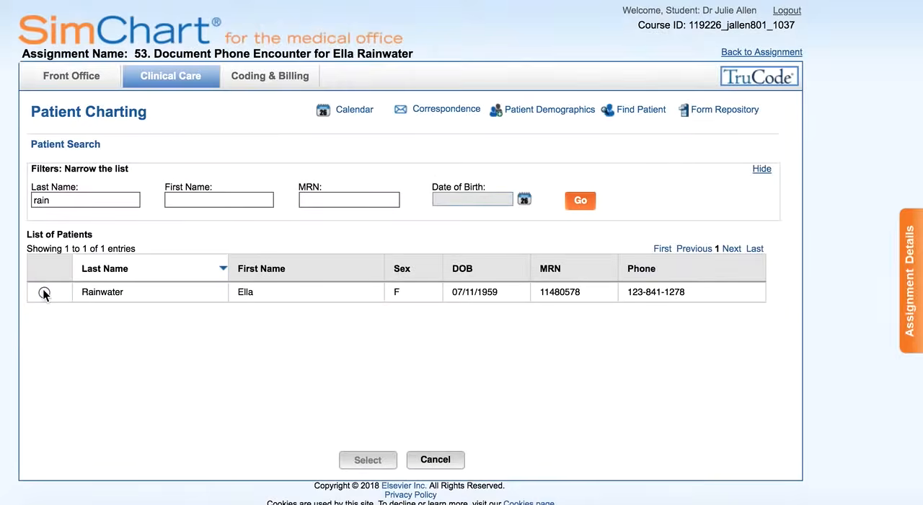
left_click(45, 292)
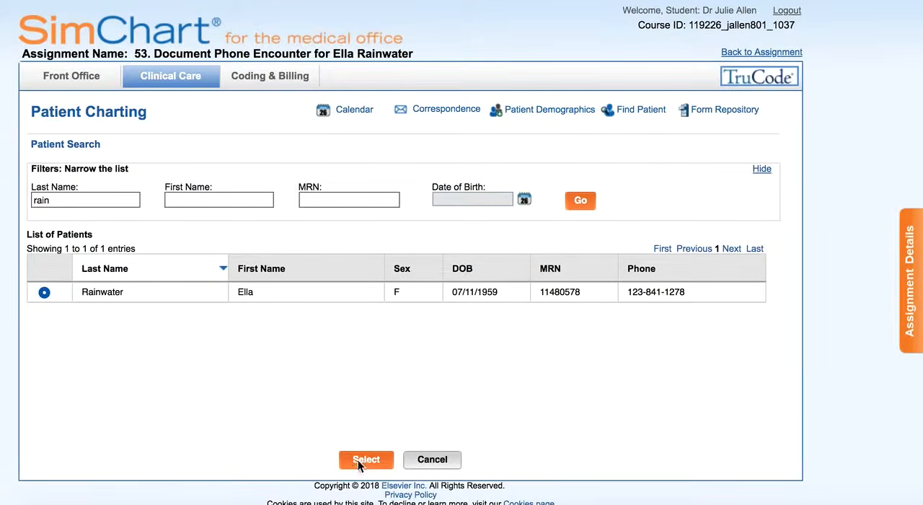
left_click(359, 461)
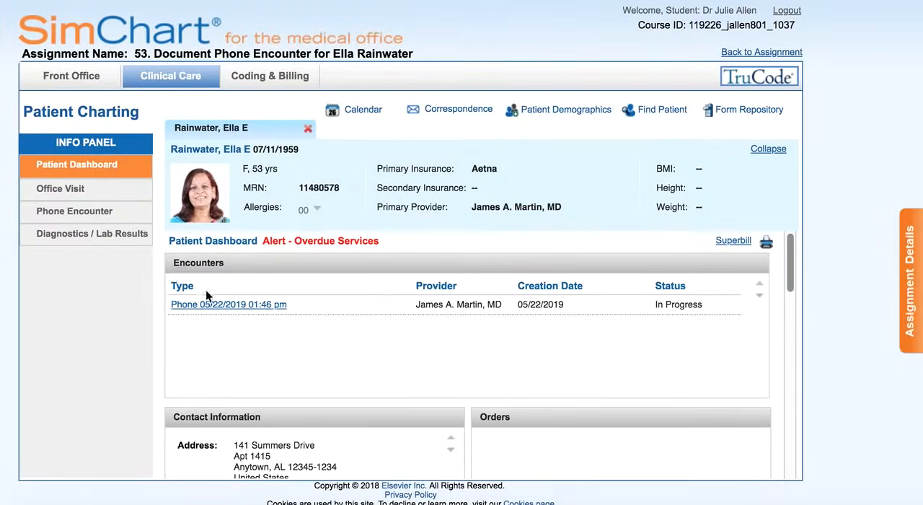
left_click_drag(790, 245, 779, 449)
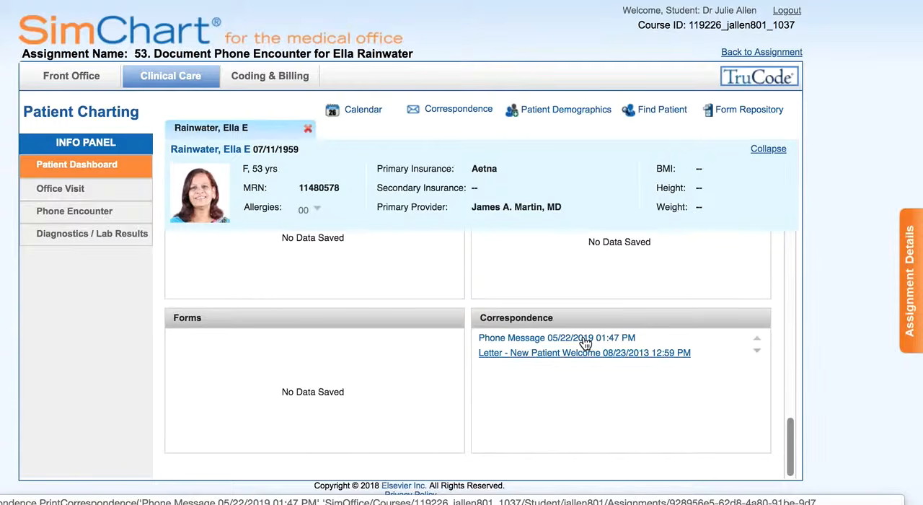
left_click(738, 53)
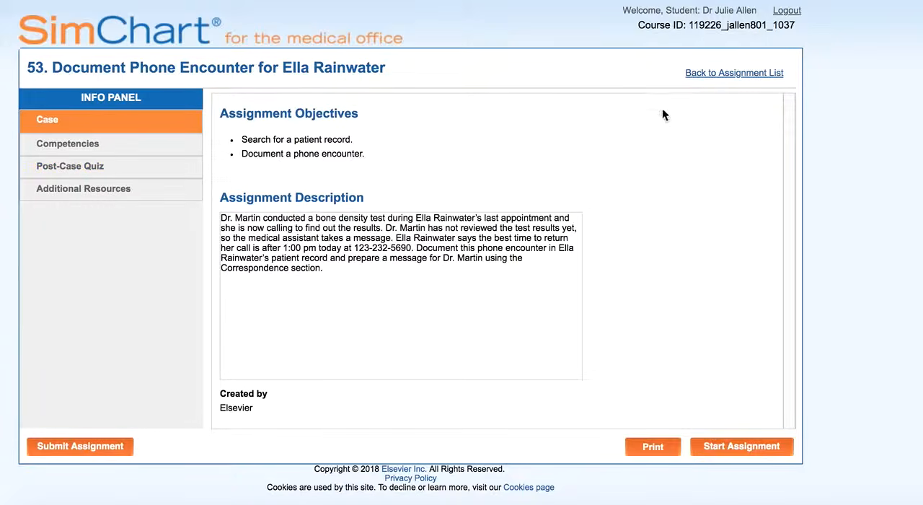
left_click(700, 77)
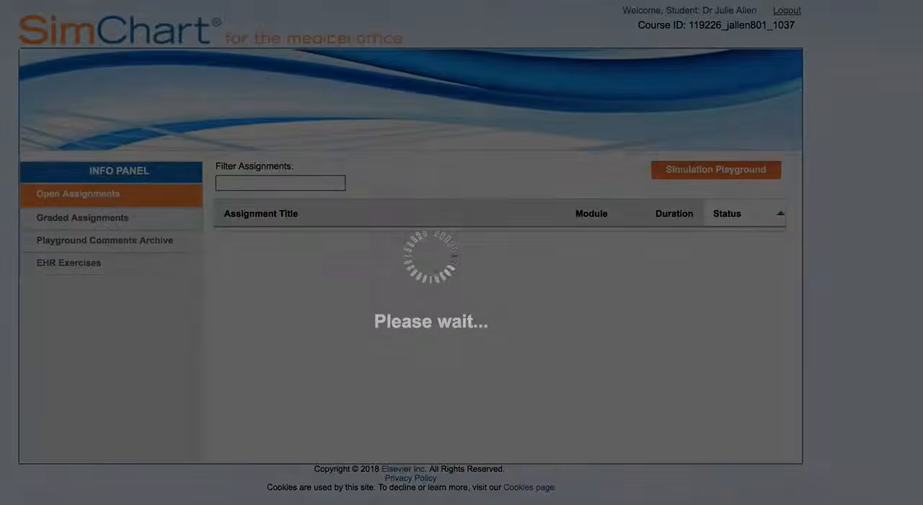